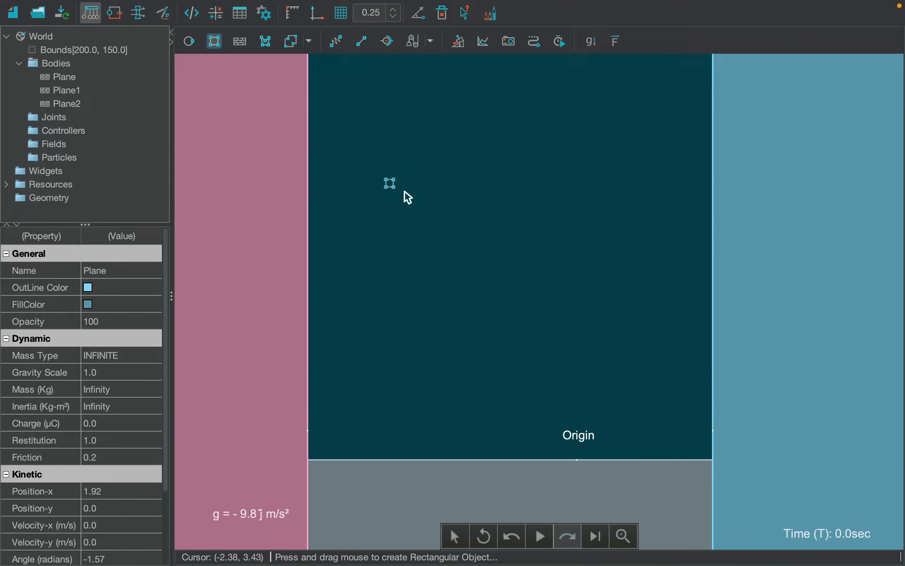
Drag out a large rectangular block between the tank walls, just above the floor
{"action": "mouse_move", "coordinate": [330, 186]}
{"action": "left_mouse_down"}
{"action": "mouse_move", "coordinate": [605, 386]}
{"action": "mouse_move", "coordinate": [672, 425]}
{"action": "mouse_move", "coordinate": [683, 419]}
{"action": "left_mouse_up"}
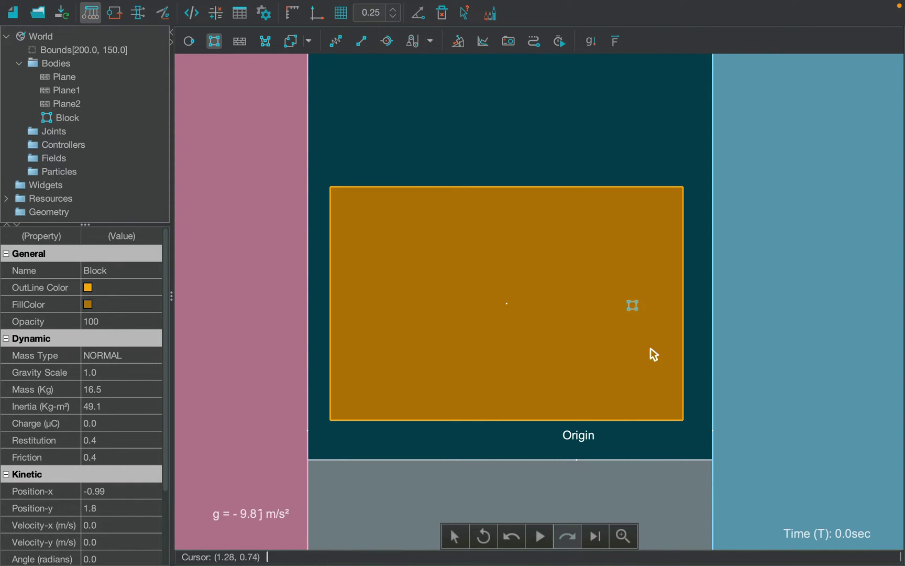
Liquify the block as Default Liquid Particles and start the simulation
{"action": "right_click", "coordinate": [510, 312]}
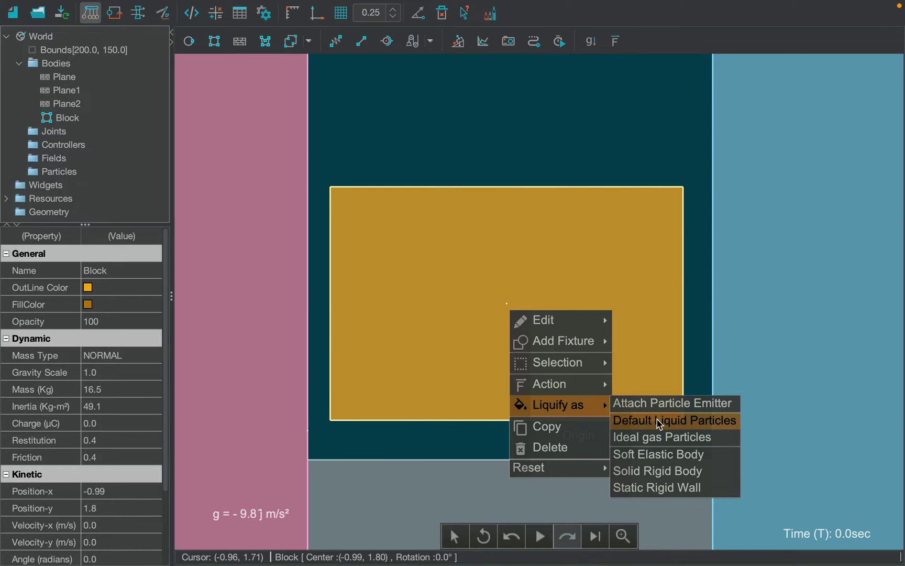
{"action": "left_click", "coordinate": [658, 423]}
{"action": "left_click", "coordinate": [539, 536]}
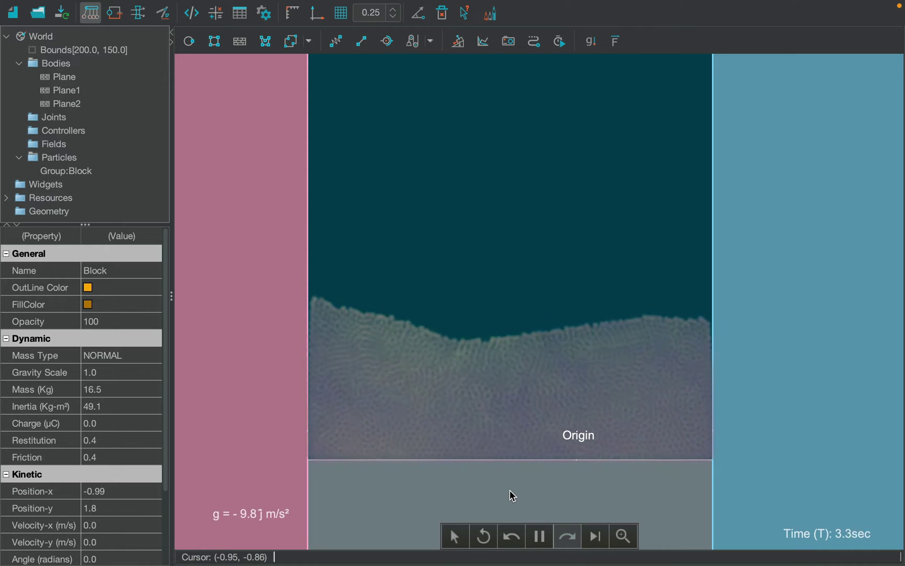
Drop a disc and a small rectangular block into the liquid, then select the disc
{"action": "left_click", "coordinate": [189, 43]}
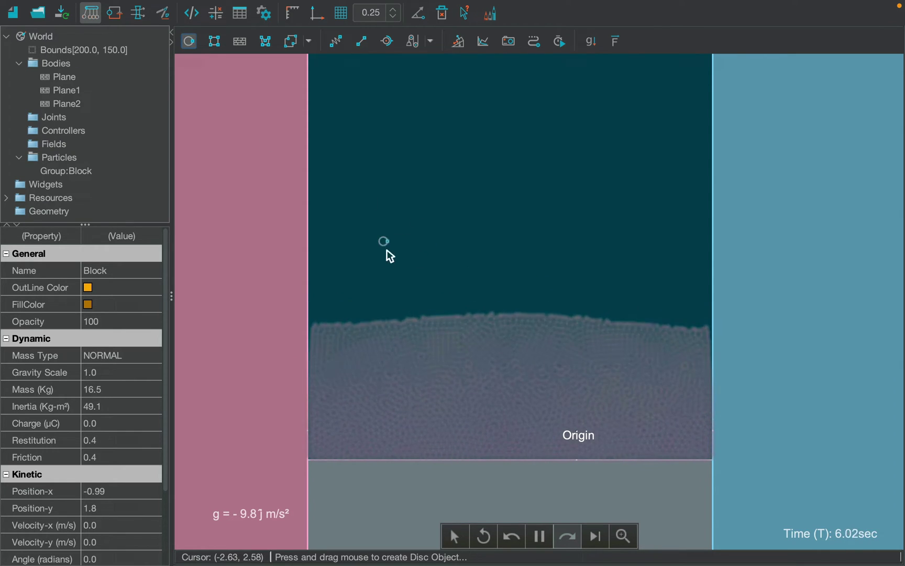
{"action": "left_click", "coordinate": [370, 249]}
{"action": "left_click", "coordinate": [215, 41]}
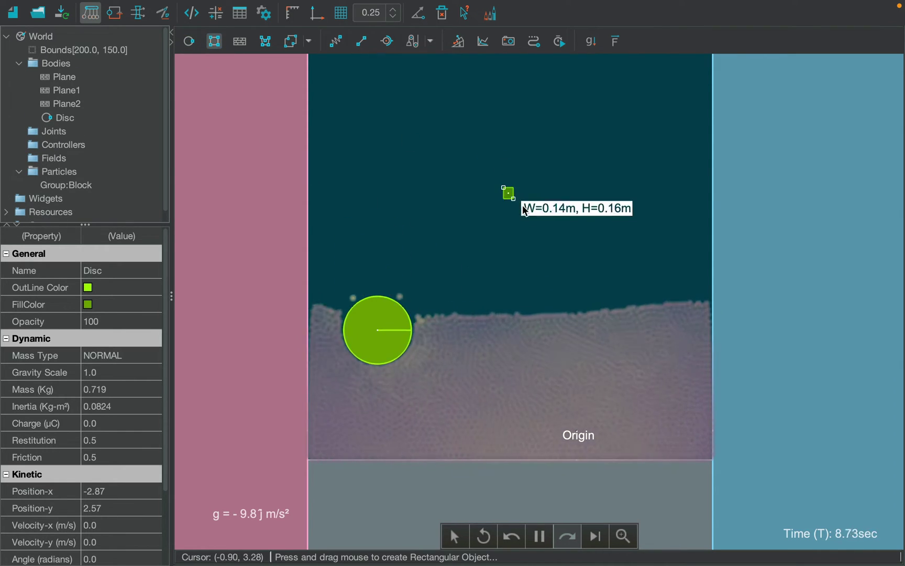
{"action": "left_click_drag", "start_coordinate": [503, 191], "coordinate": [555, 224]}
{"action": "left_click", "coordinate": [381, 318]}
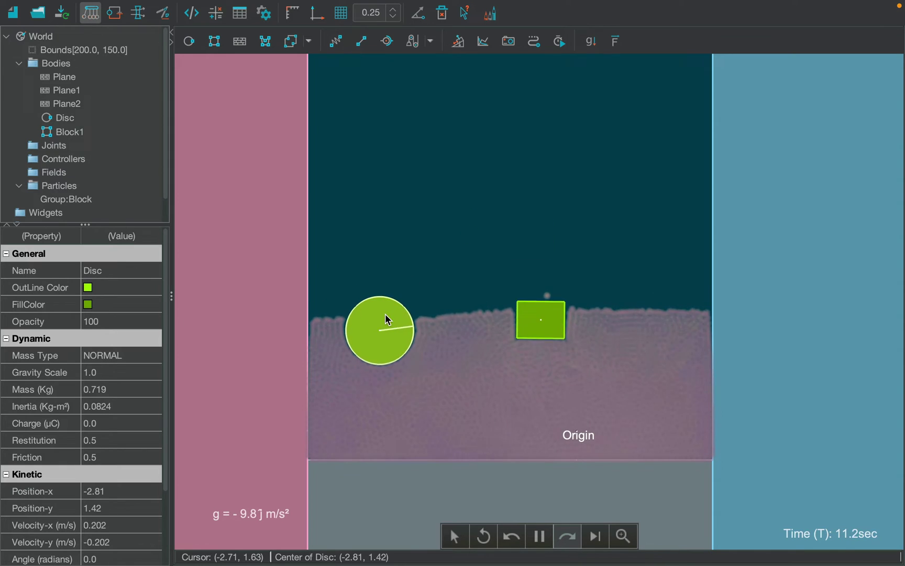
Change the disc's material to steel (mass 5.61 kg) so it sinks to the floor
{"action": "right_click", "coordinate": [388, 322]}
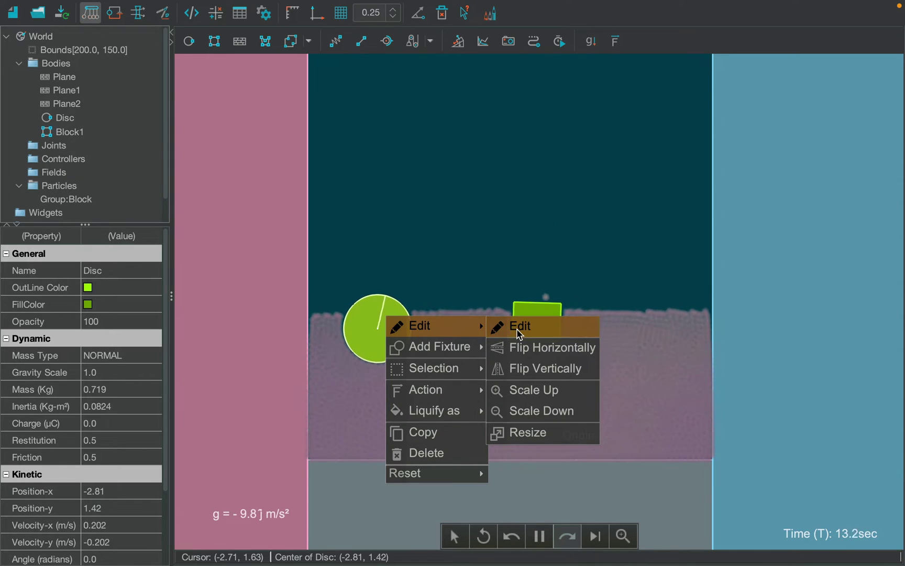
{"action": "left_click", "coordinate": [519, 330]}
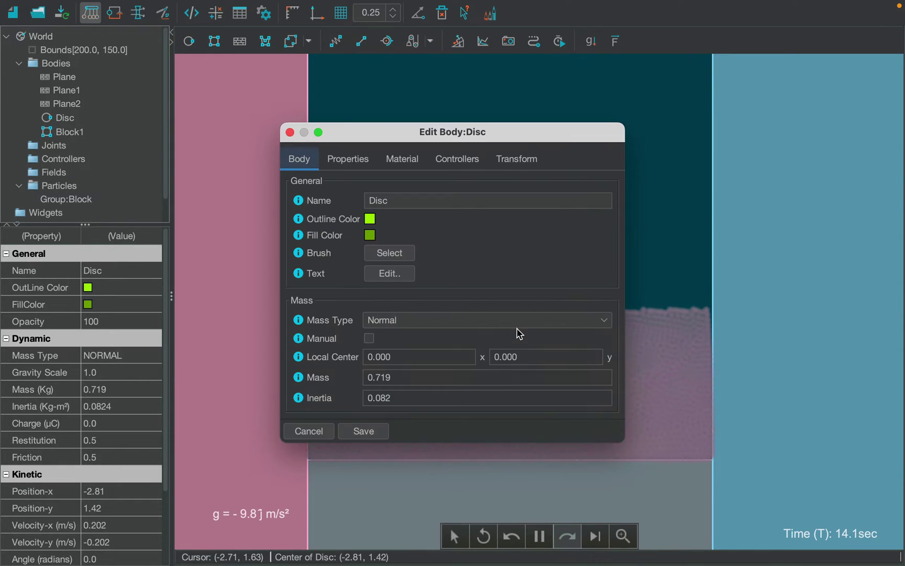
{"action": "left_click", "coordinate": [410, 162]}
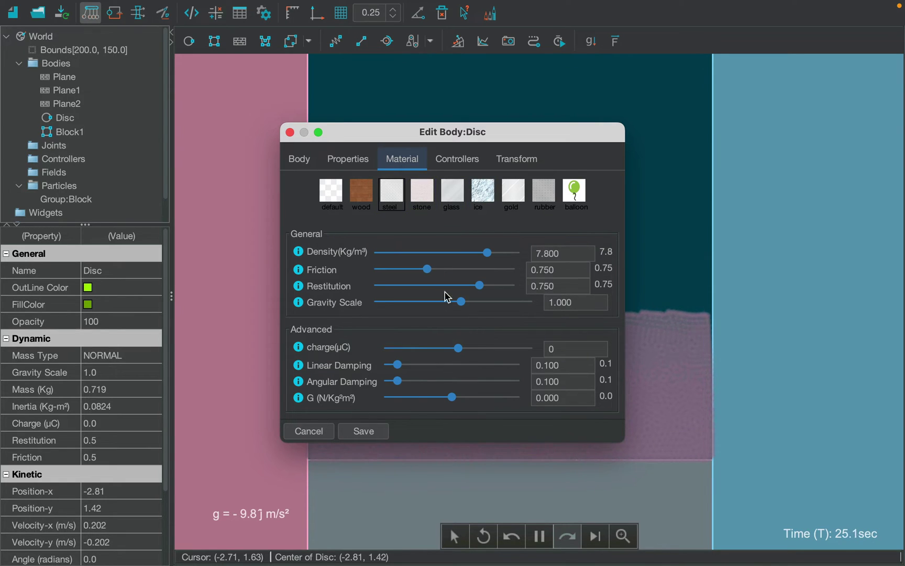
{"action": "left_click", "coordinate": [370, 427]}
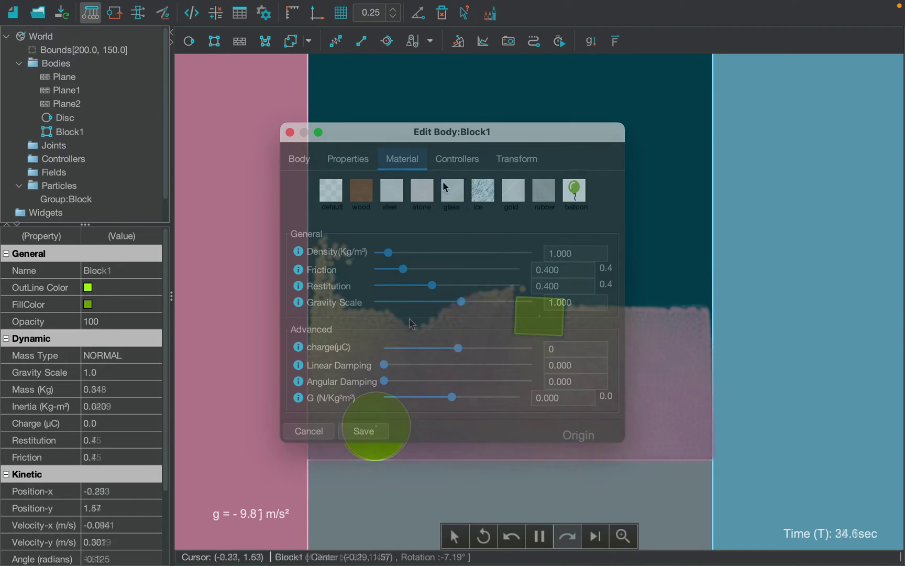
Make Block1 wood, stir the liquid with the steel disc, and inspect the liquid group's Particle Flags
{"action": "left_click", "coordinate": [364, 193]}
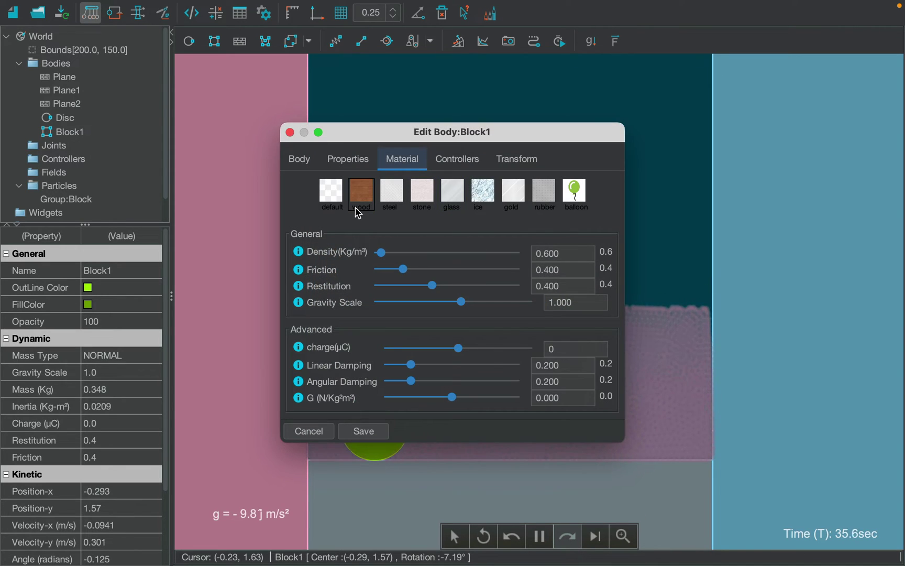
{"action": "left_click", "coordinate": [370, 431]}
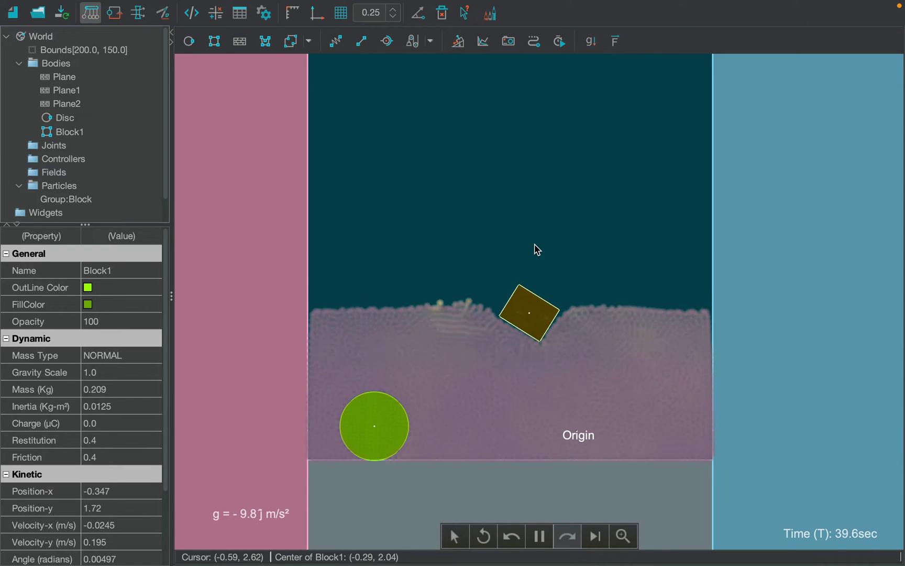
{"action": "left_click_drag", "start_coordinate": [361, 430], "coordinate": [367, 353]}
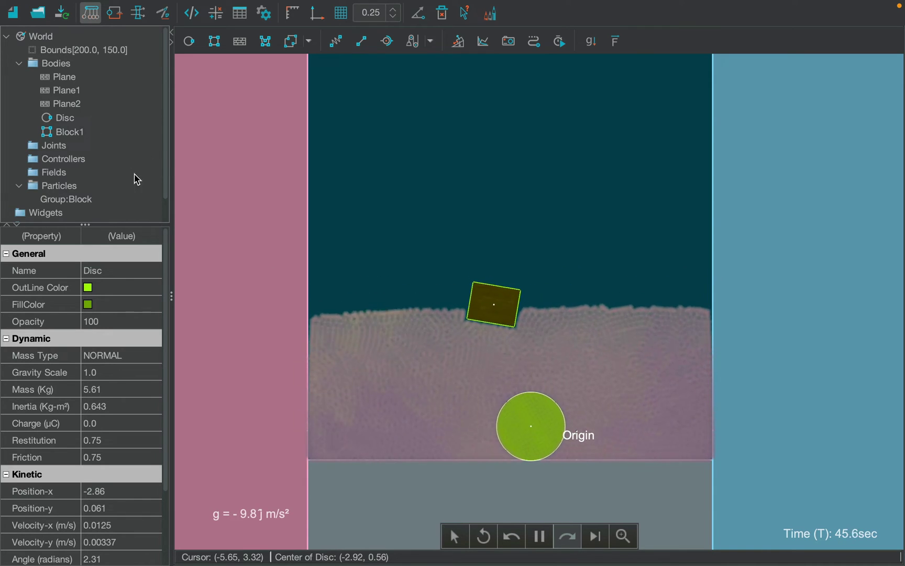
{"action": "double_click", "coordinate": [88, 203]}
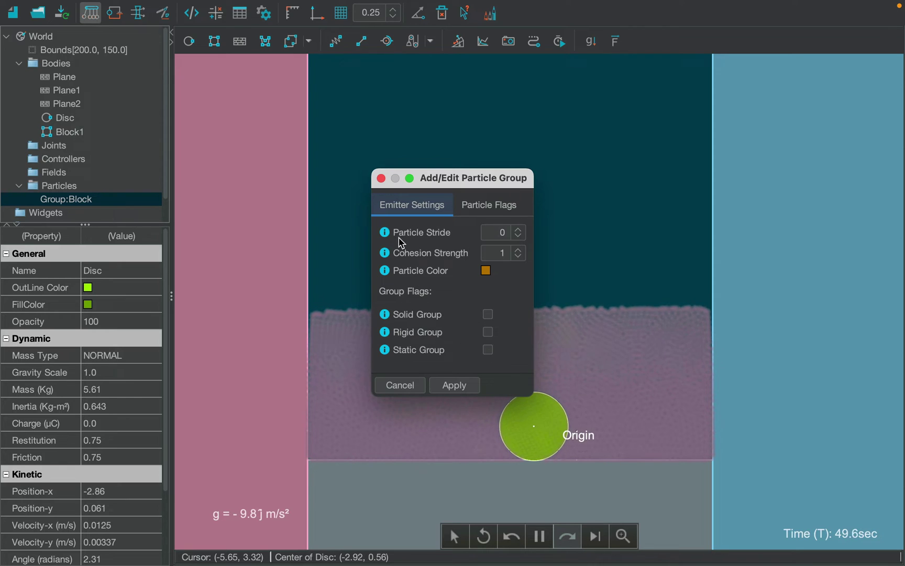
{"action": "left_click", "coordinate": [489, 204]}
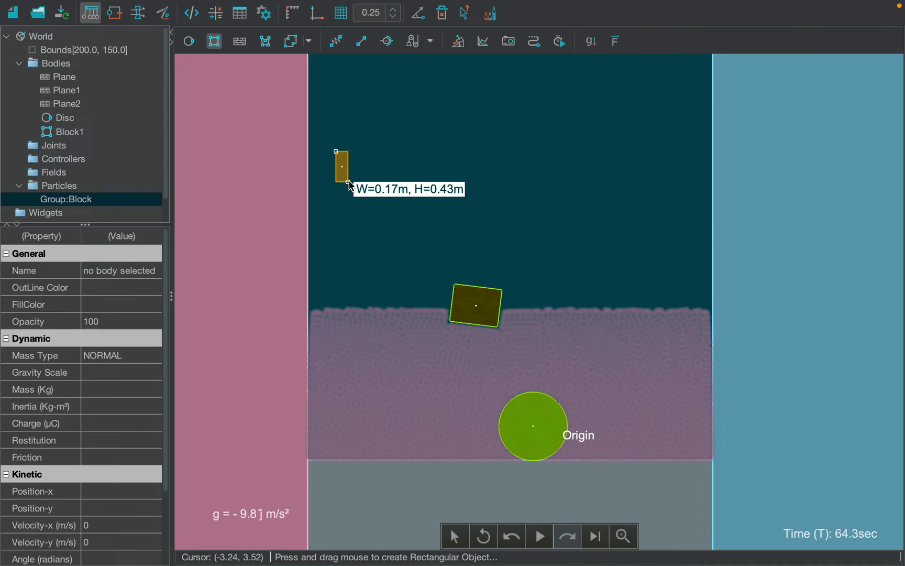
Draw a thin block high above the pool and attach a particle emitter to it
{"action": "left_click_drag", "start_coordinate": [421, 188], "coordinate": [427, 177]}
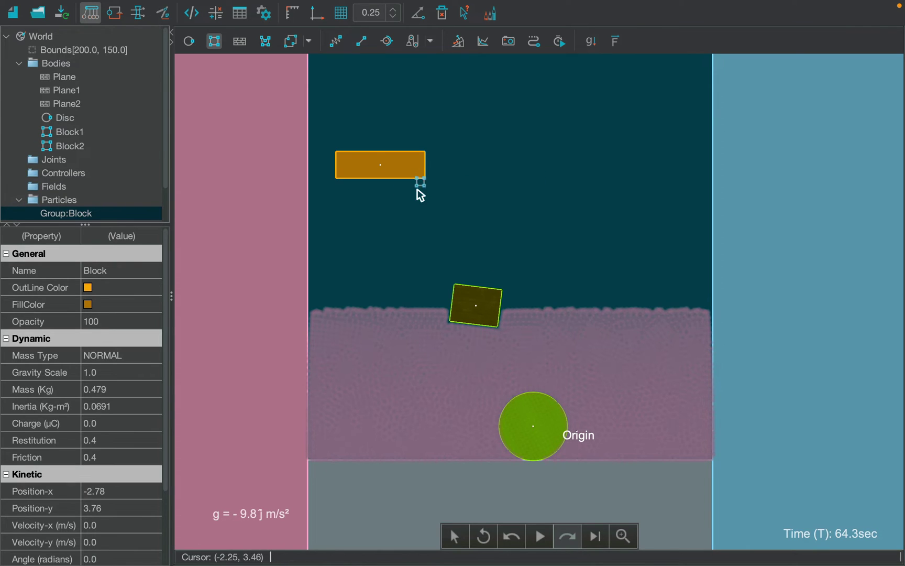
{"action": "right_click", "coordinate": [395, 171]}
{"action": "mouse_move", "coordinate": [442, 264]}
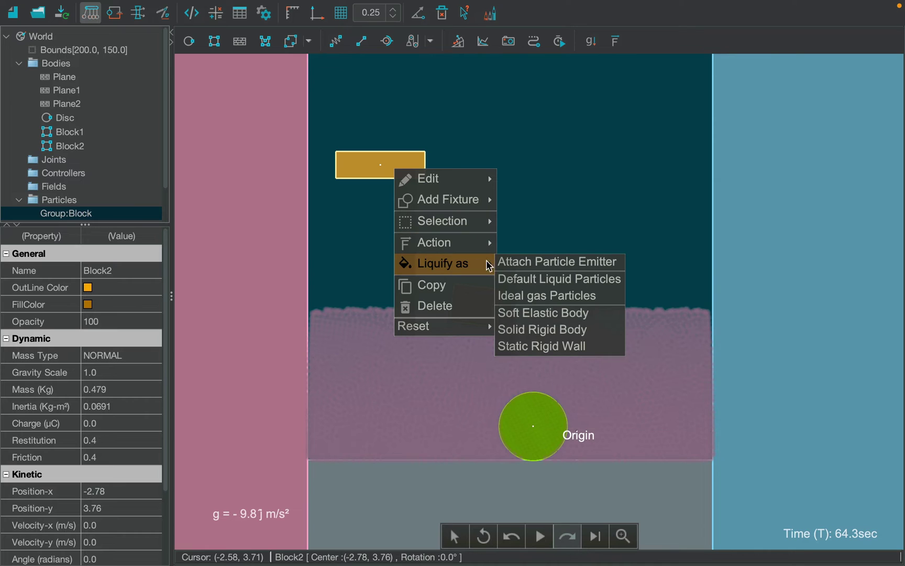
{"action": "left_click", "coordinate": [522, 263]}
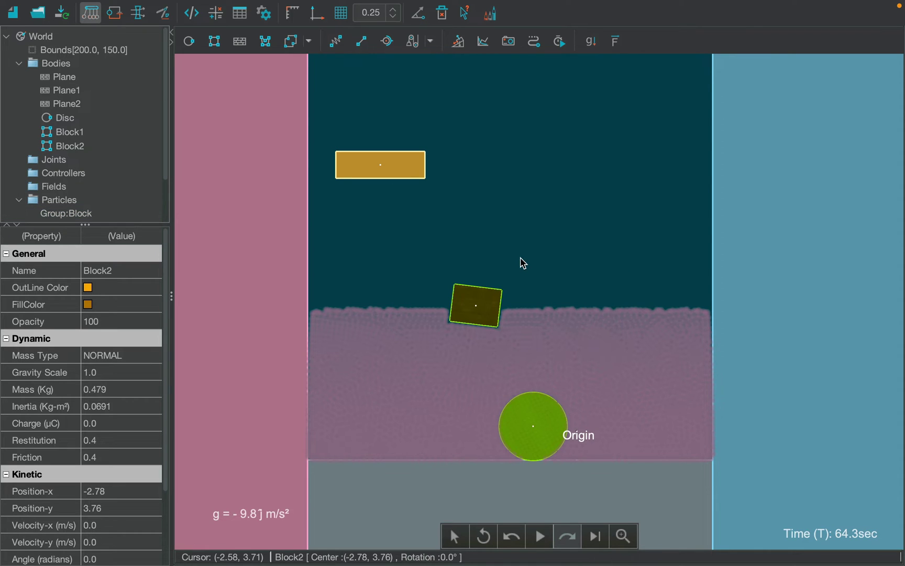
{"action": "right_click", "coordinate": [395, 165]}
{"action": "left_click", "coordinate": [520, 253]}
{"action": "left_click", "coordinate": [431, 242]}
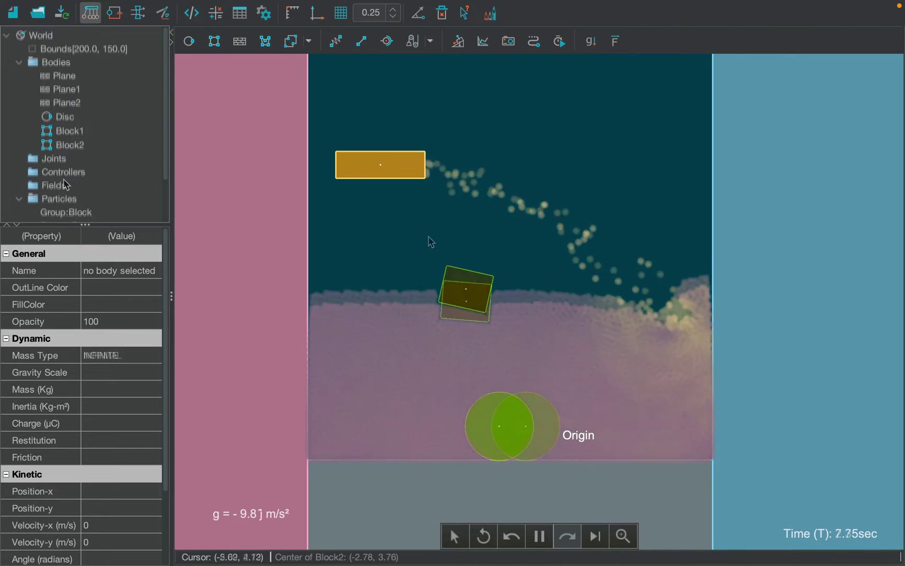
{"action": "scroll", "coordinate": [64, 184], "scroll_direction": "down", "scroll_amount": 3}
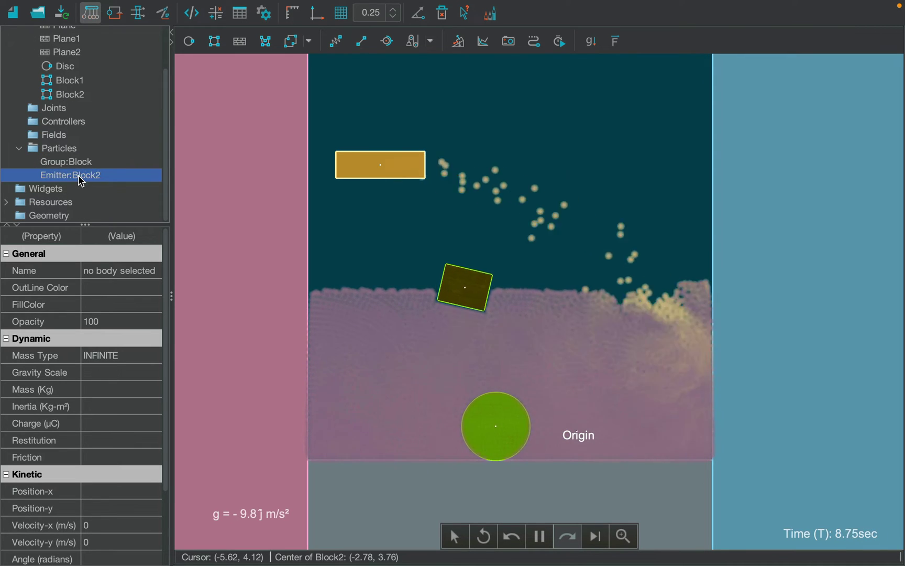
View the settings of Emitter:Block2 from the scene tree
{"action": "double_click", "coordinate": [78, 175]}
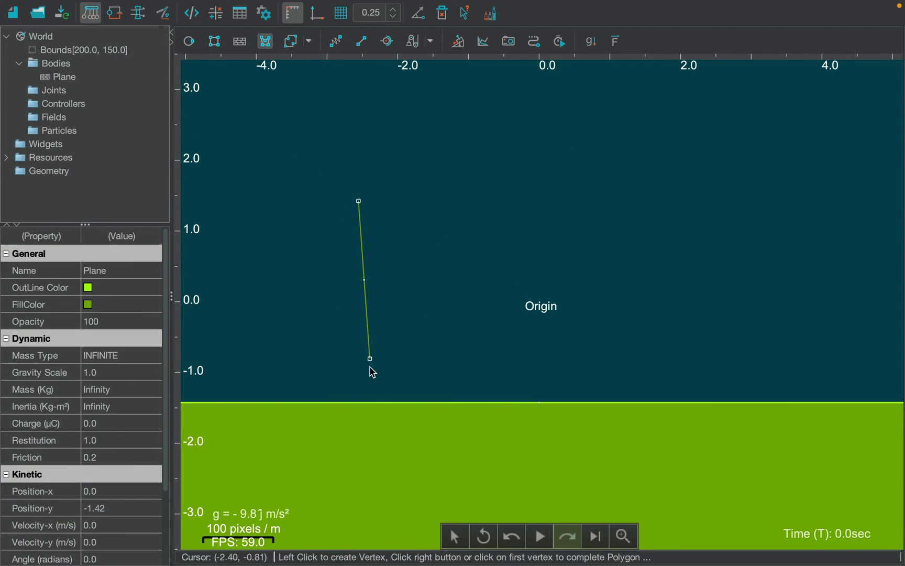
Outline a six-vertex U-shaped container polygon standing on the ground
{"action": "left_click", "coordinate": [361, 395]}
{"action": "left_click", "coordinate": [609, 395]}
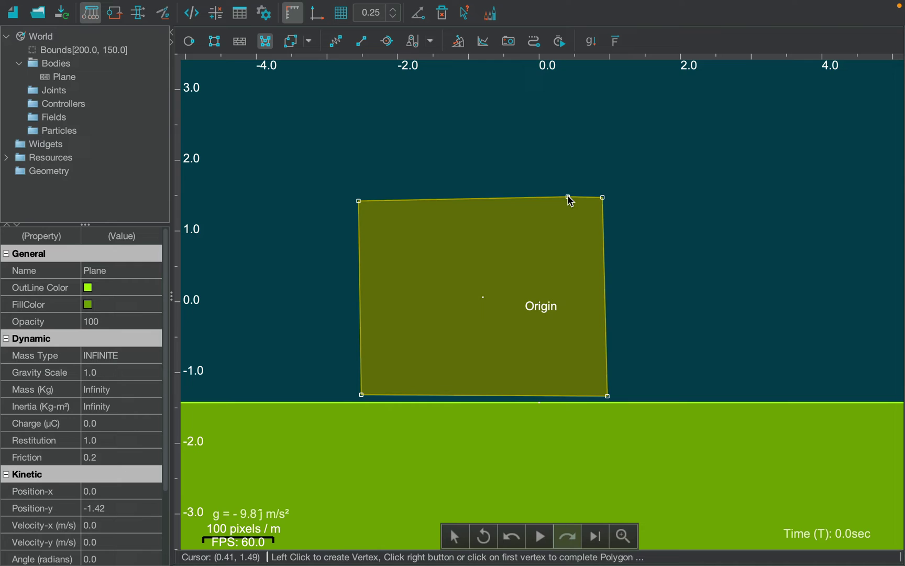
{"action": "left_click", "coordinate": [579, 368]}
{"action": "left_click", "coordinate": [385, 366]}
{"action": "left_click", "coordinate": [392, 248]}
{"action": "left_click", "coordinate": [361, 203]}
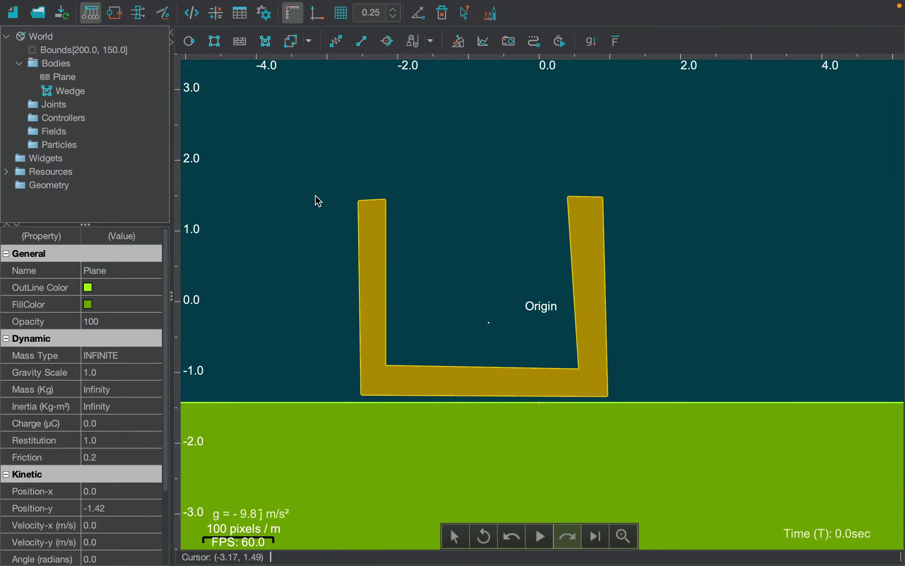
Start the simulation and fill the container with a block liquified as Default Liquid Particles
{"action": "key", "text": "space"}
{"action": "left_click", "coordinate": [237, 458]}
{"action": "key", "text": "Return"}
{"action": "left_click", "coordinate": [214, 41]}
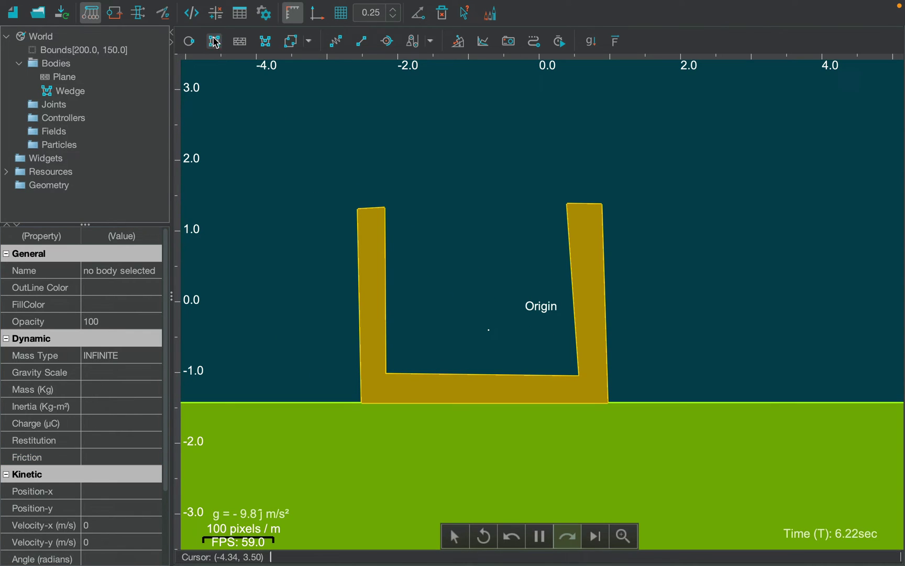
{"action": "left_click_drag", "start_coordinate": [400, 179], "coordinate": [567, 378]}
{"action": "right_click", "coordinate": [480, 228]}
{"action": "mouse_move", "coordinate": [525, 320]}
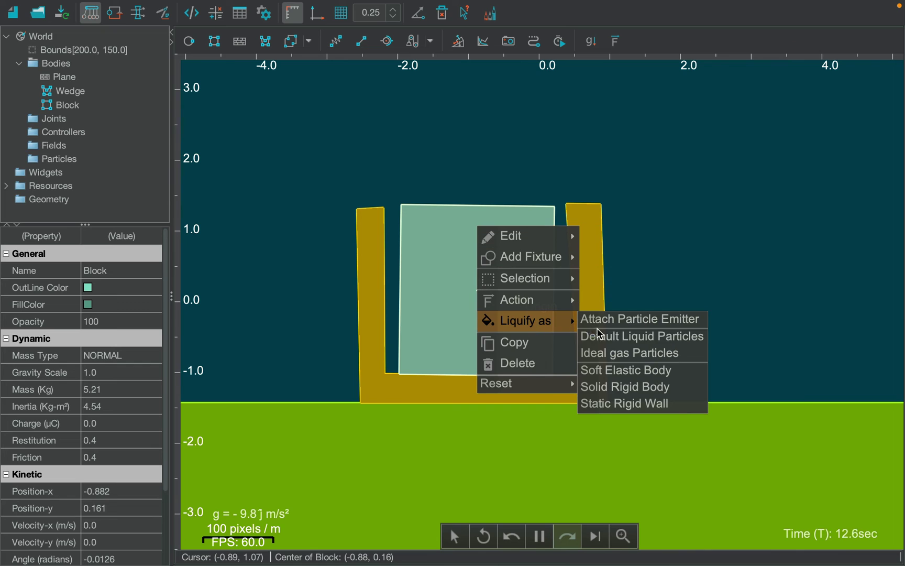
{"action": "left_click", "coordinate": [606, 338]}
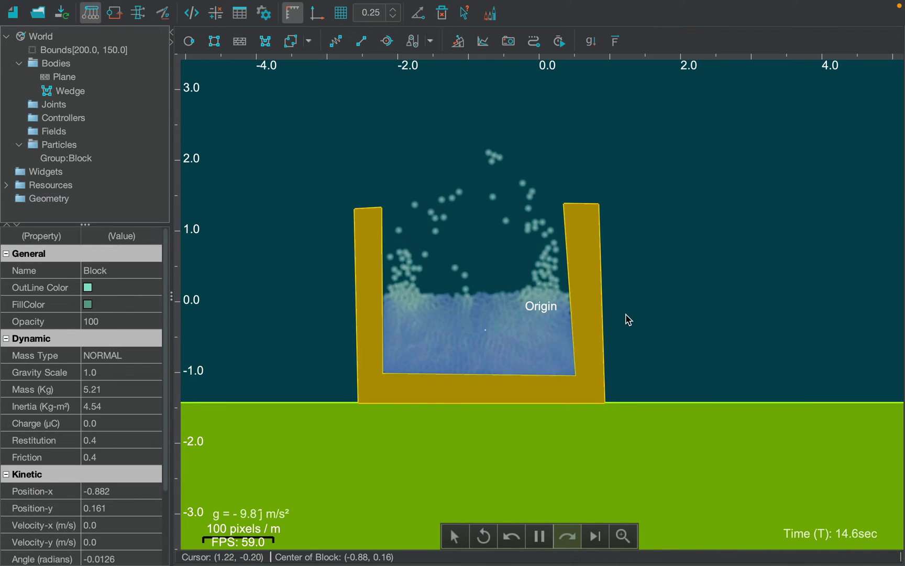
{"action": "left_click", "coordinate": [628, 320]}
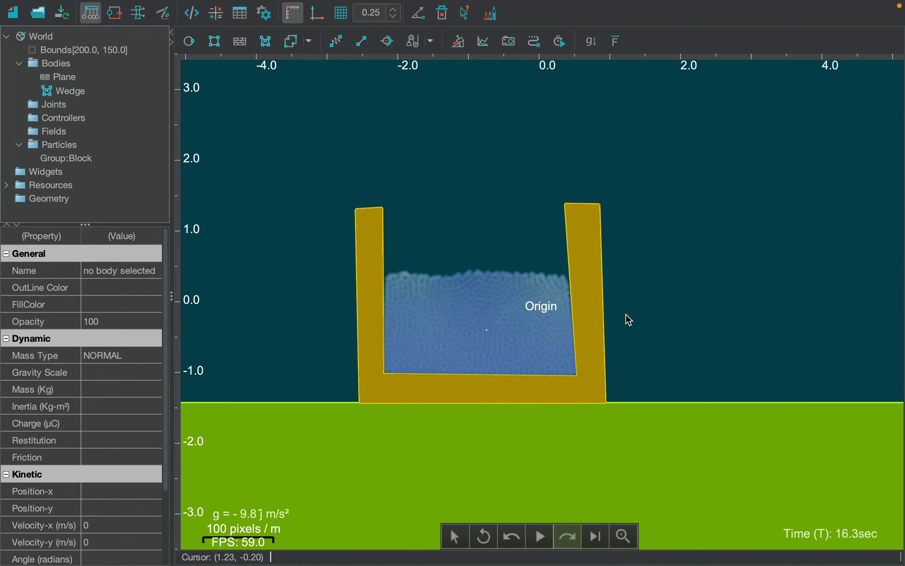
Free the Wedge's right wall piece, restart the simulation, and hide the side panels
{"action": "left_click", "coordinate": [587, 322]}
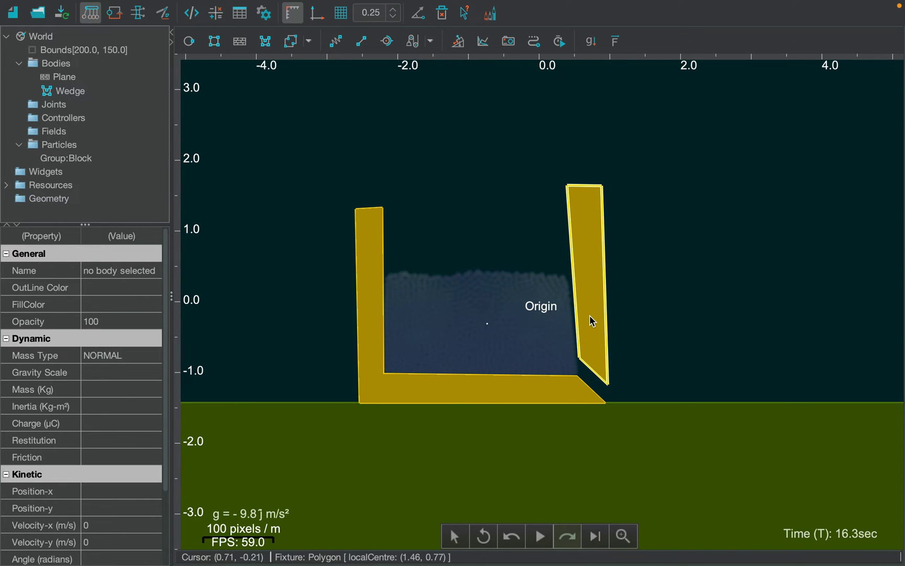
{"action": "key", "text": "ctrl+r"}
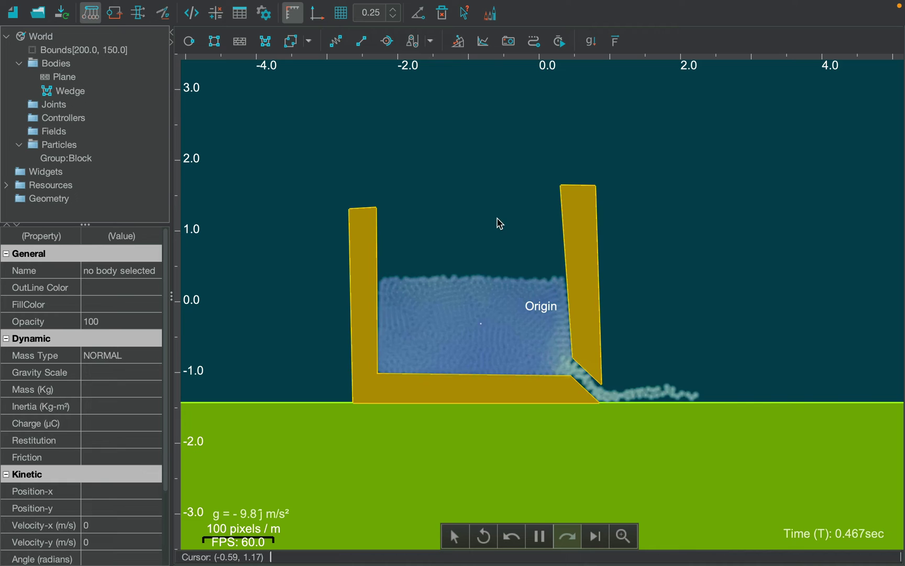
{"action": "left_click", "coordinate": [173, 35]}
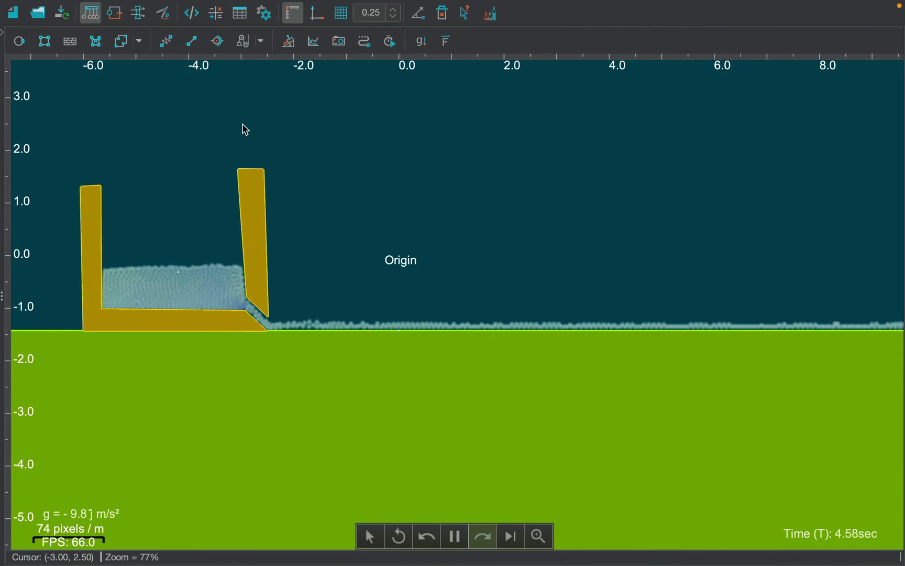